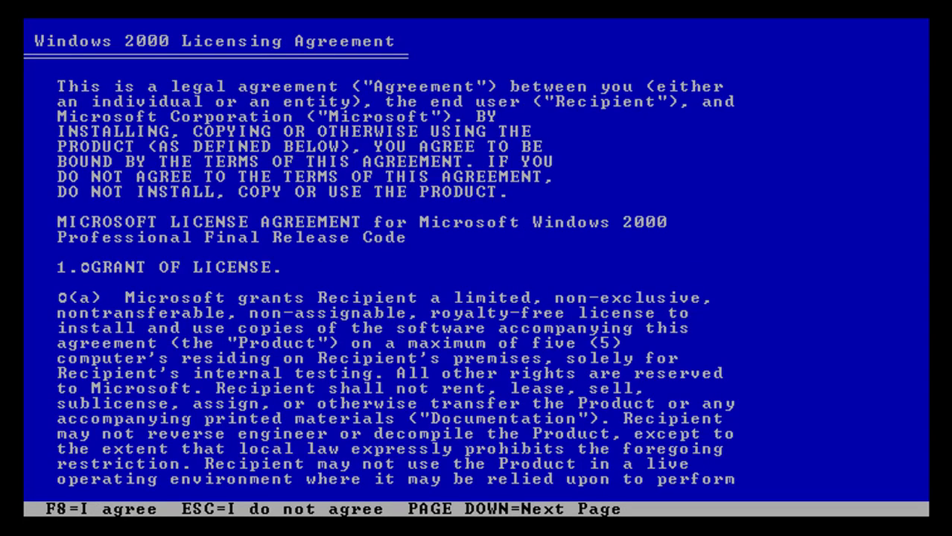
Accept the Windows 2000 licence agreement with F8.
key("F8")
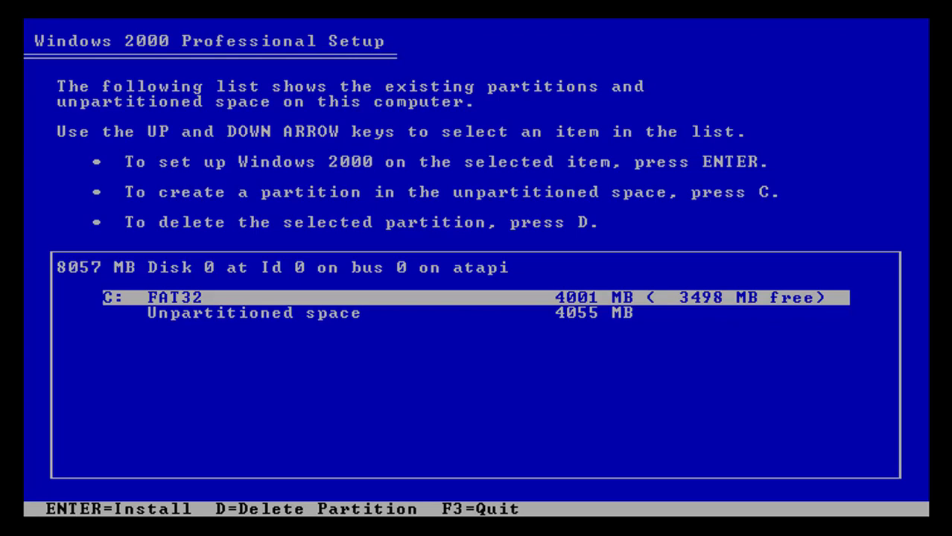
Delete the existing FAT32 C: partition, confirming past the system partition warning.
key("d")
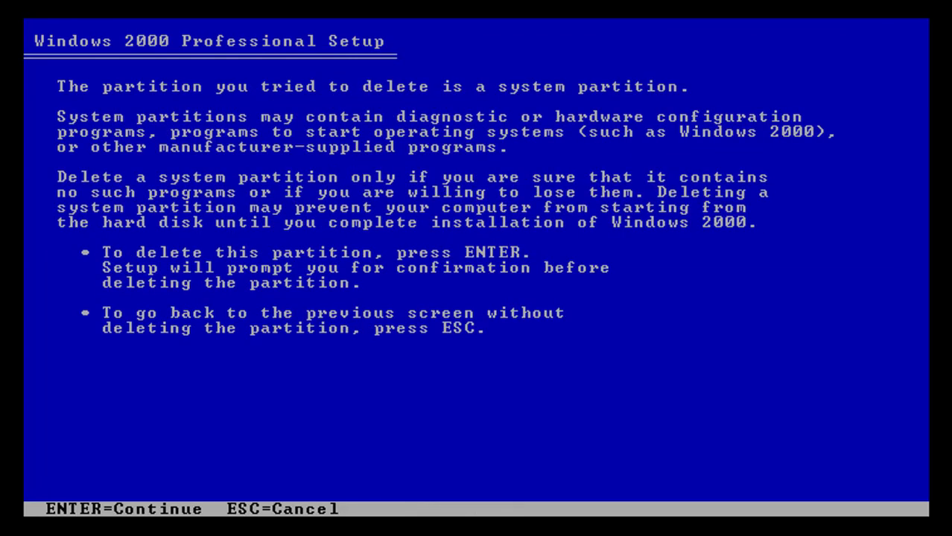
key("Return")
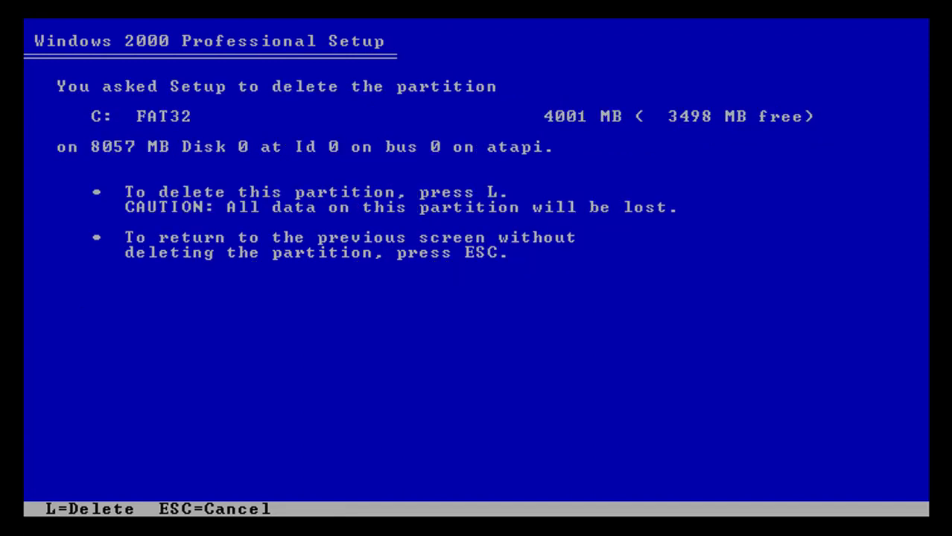
key("l")
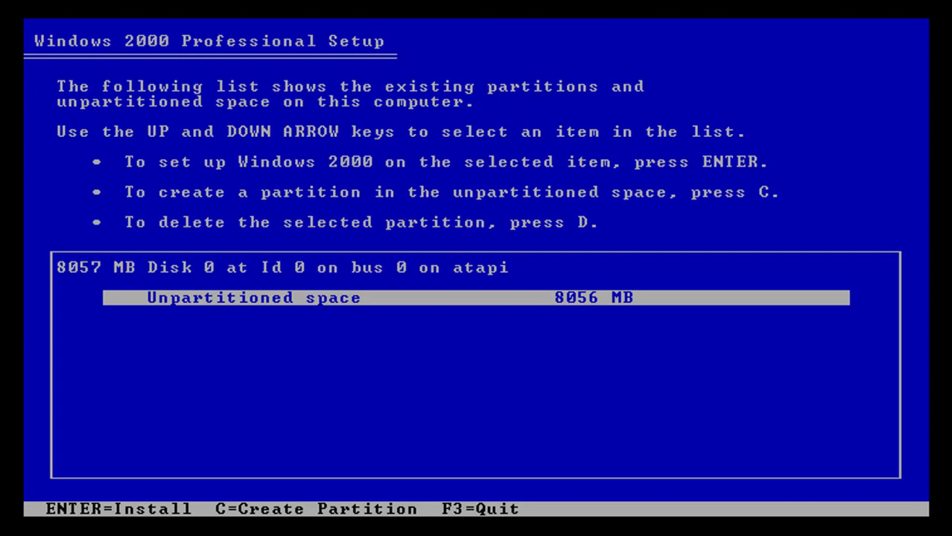
Create a new 4000 MB partition in the unpartitioned space.
key("c")
key("BackSpace")
key("BackSpace")
key("BackSpace")
key("BackSpace")
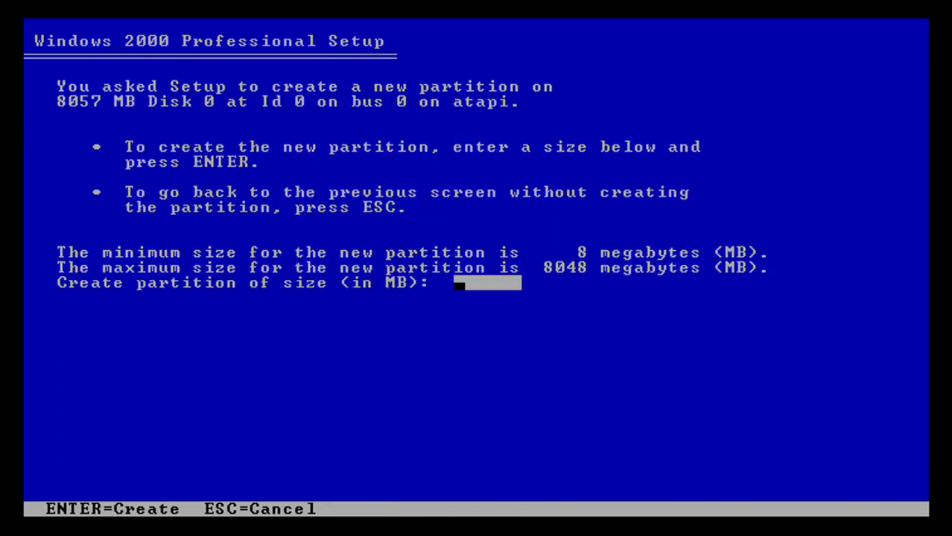
type("4000")
key("Return")
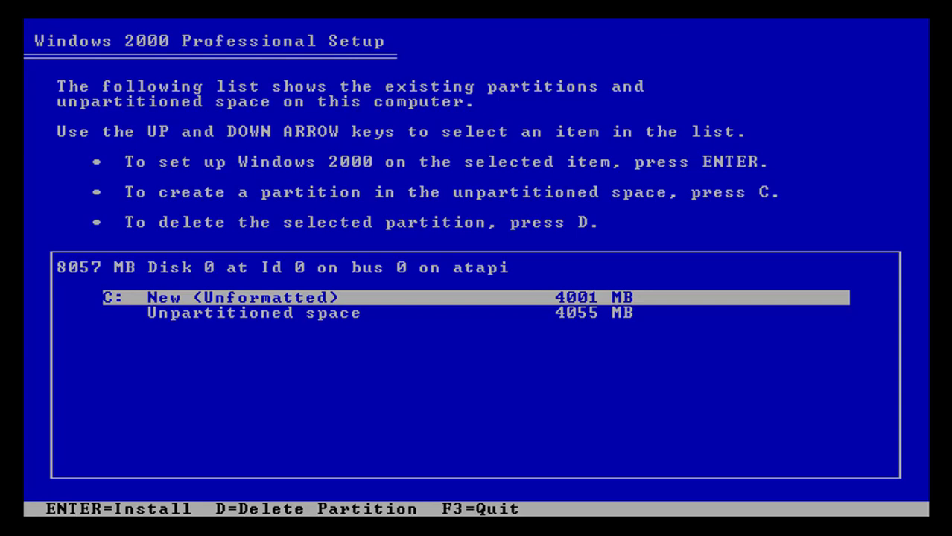
Install onto the new C: partition, formatting it with the NTFS file system.
key("Return")
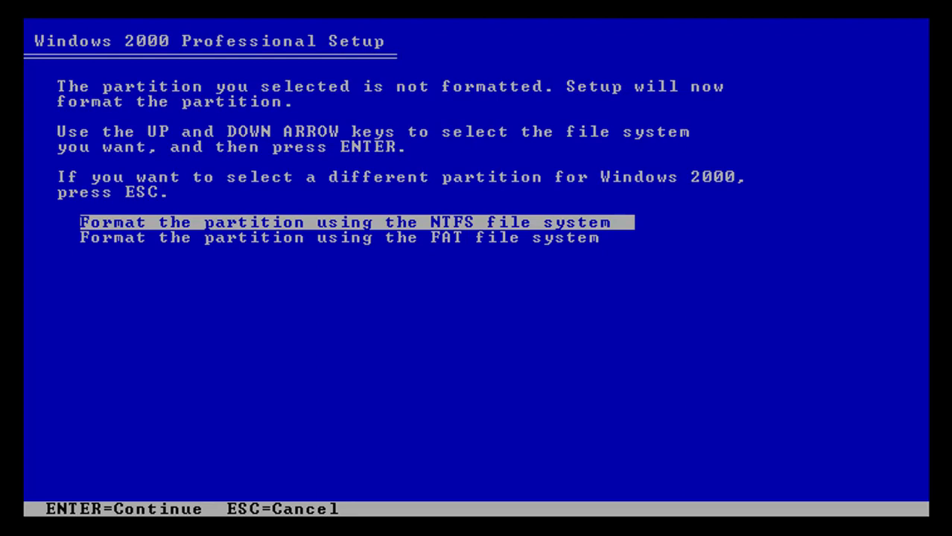
key("Return")
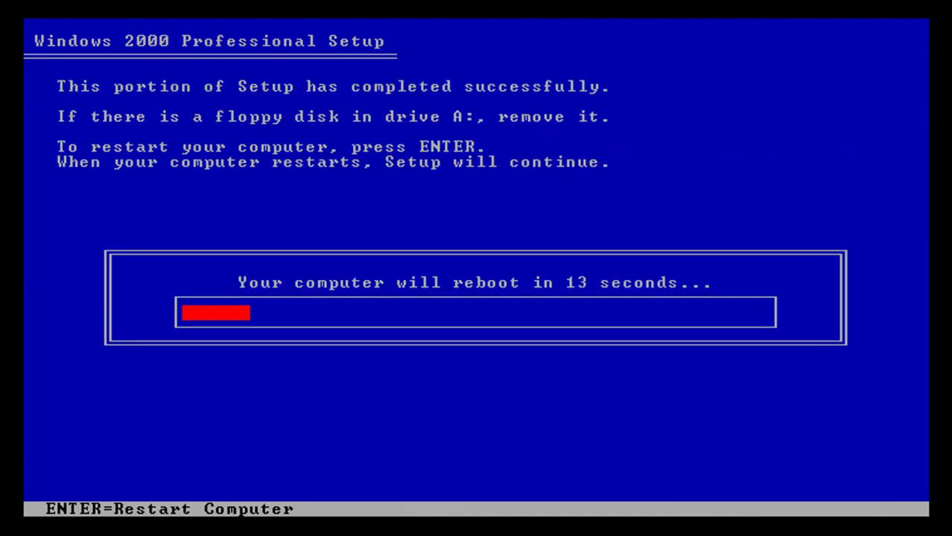
Restart immediately and continue past the setup wizard's Welcome page.
key("Return")
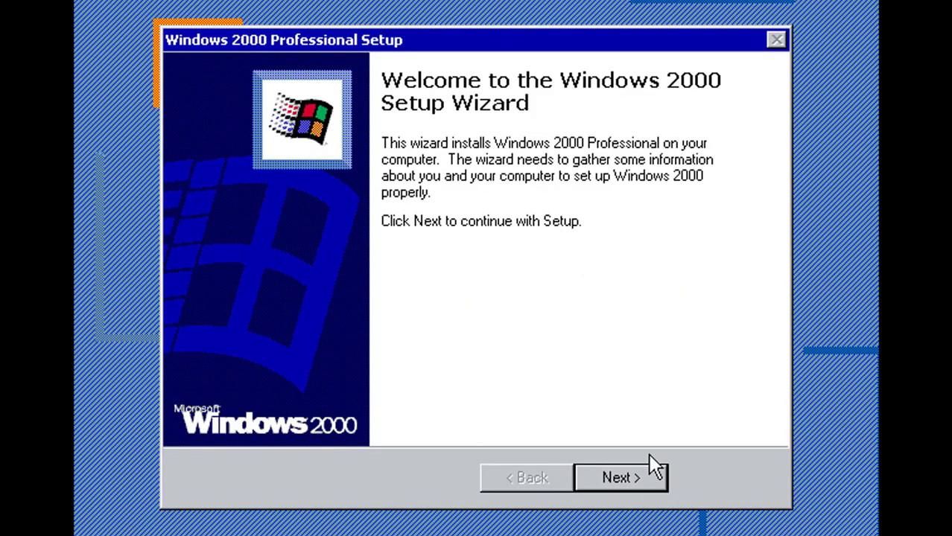
left_click(625, 474)
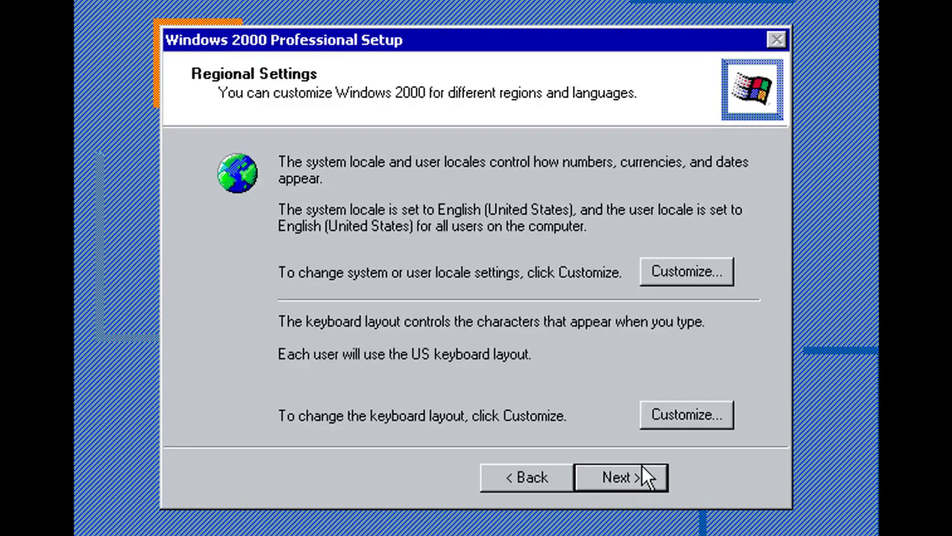
Keep the regional settings, enter the owner's full name and organization, and continue.
left_click(642, 469)
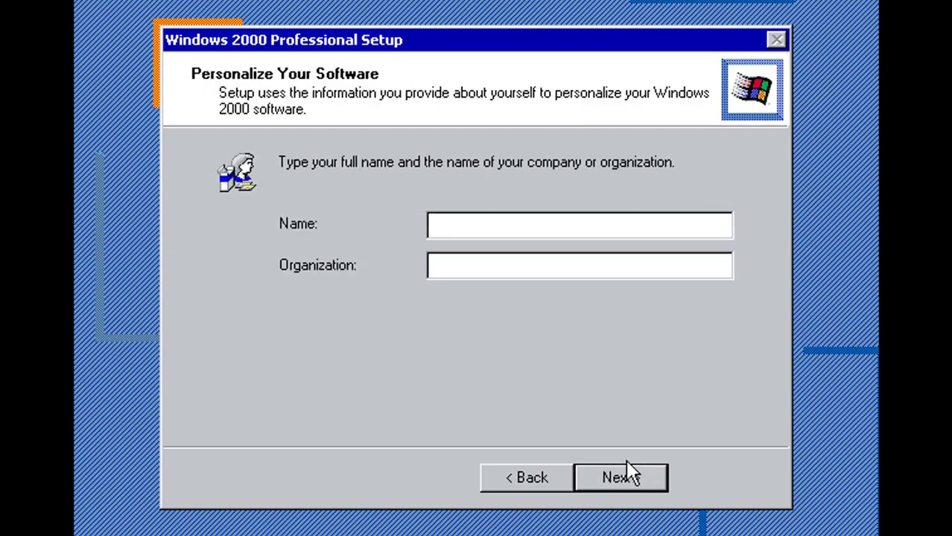
key("Tab")
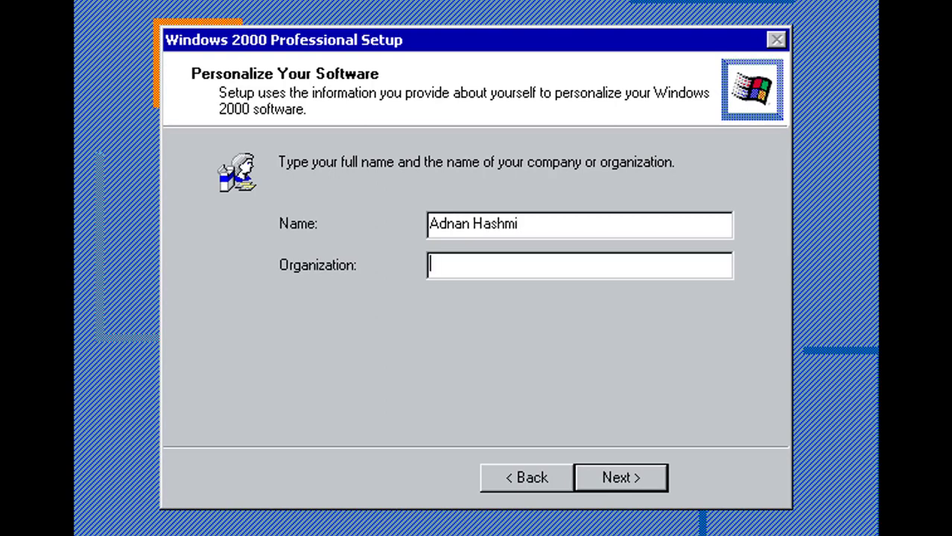
type("Hashmi")
left_click(595, 478)
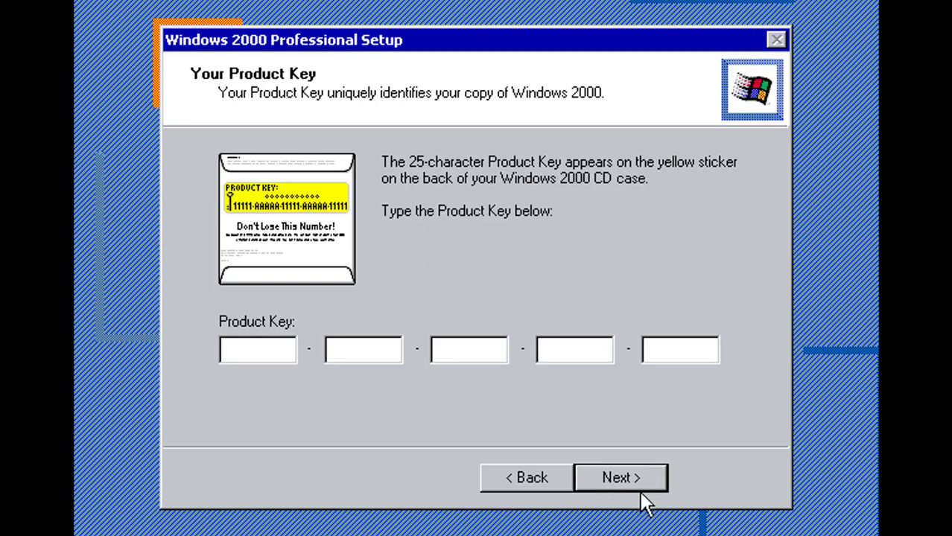
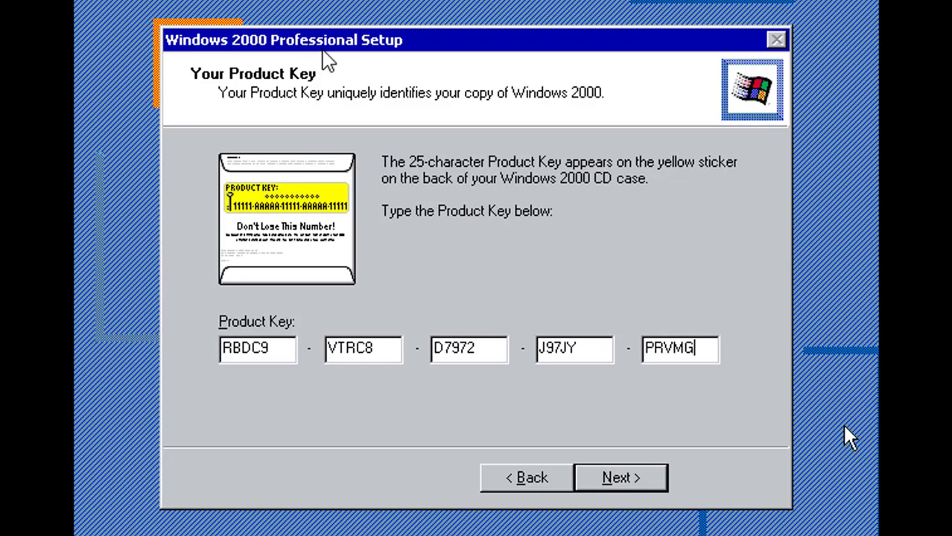
Enter the product key, then shorten the suggested computer name to end in 'PC'.
left_click(630, 488)
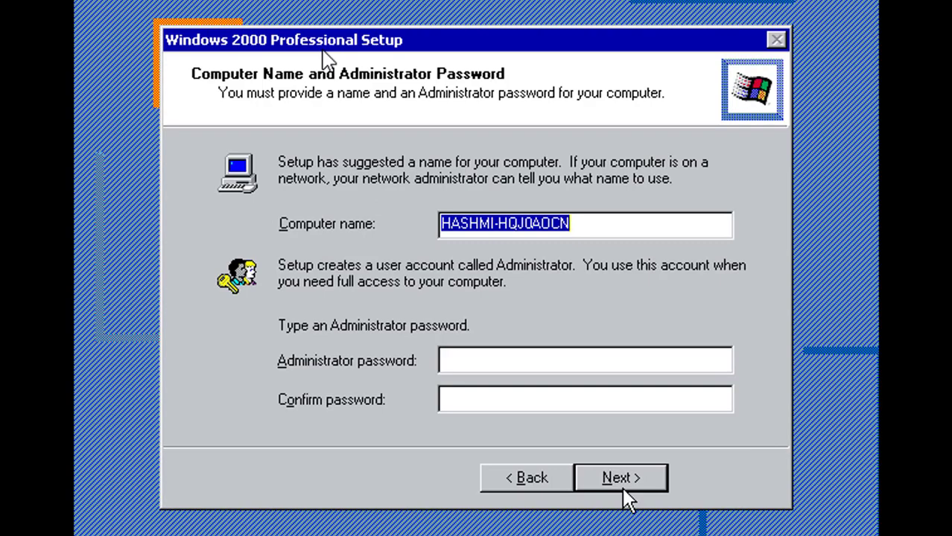
key("End")
key("BackSpace")
key("BackSpace")
key("BackSpace")
key("BackSpace")
key("BackSpace")
key("BackSpace")
key("BackSpace")
key("BackSpace")
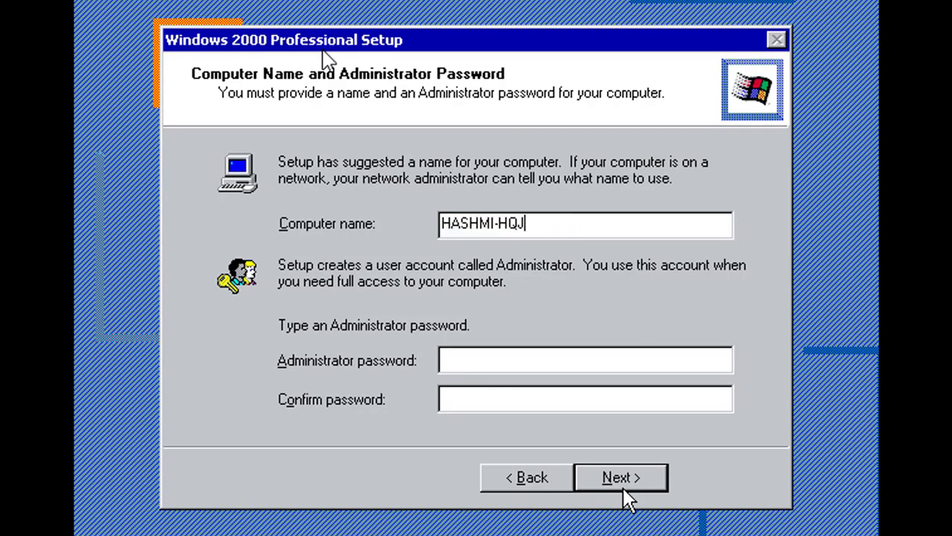
type("PC")
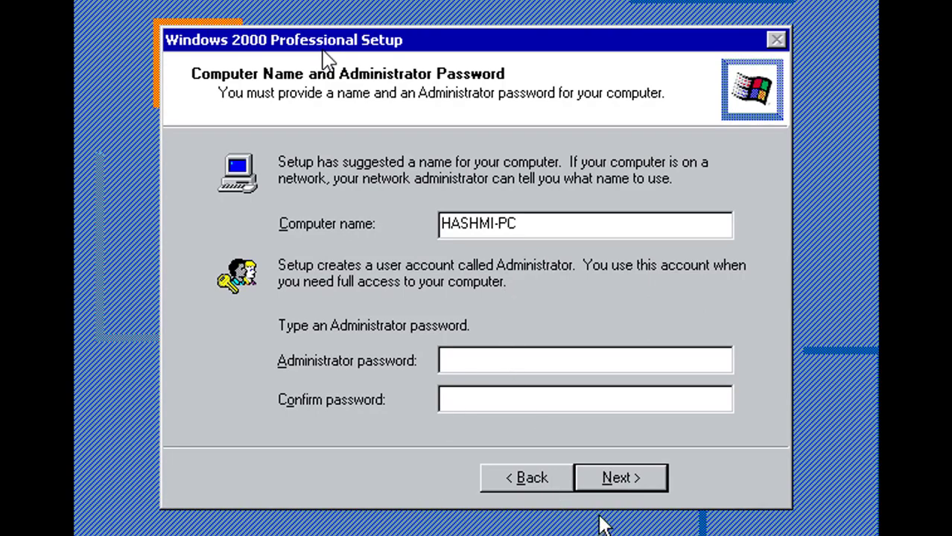
left_click(629, 477)
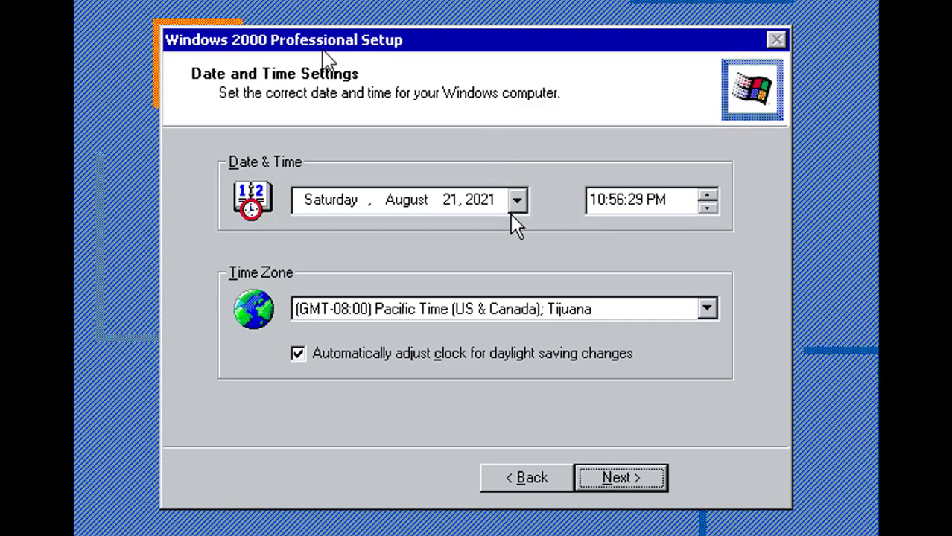
Set the time zone to (GMT+05:00) Islamabad, Karachi, Tashkent and continue.
left_click(526, 314)
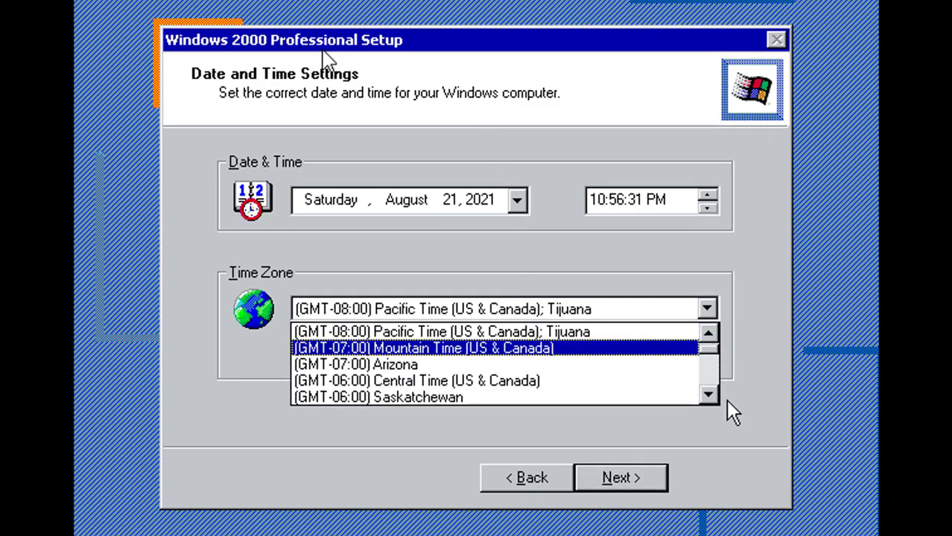
left_click_drag(711, 395, 711, 395)
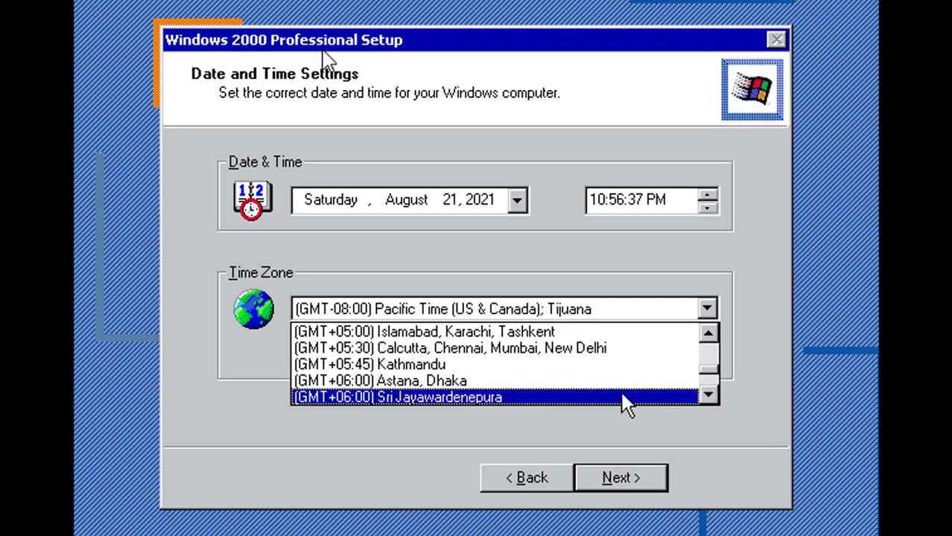
left_click(477, 337)
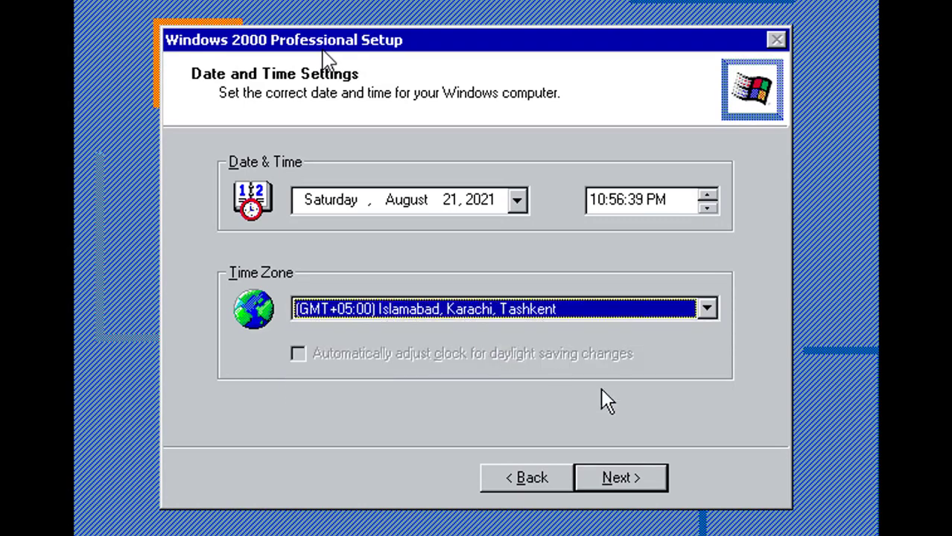
left_click(616, 477)
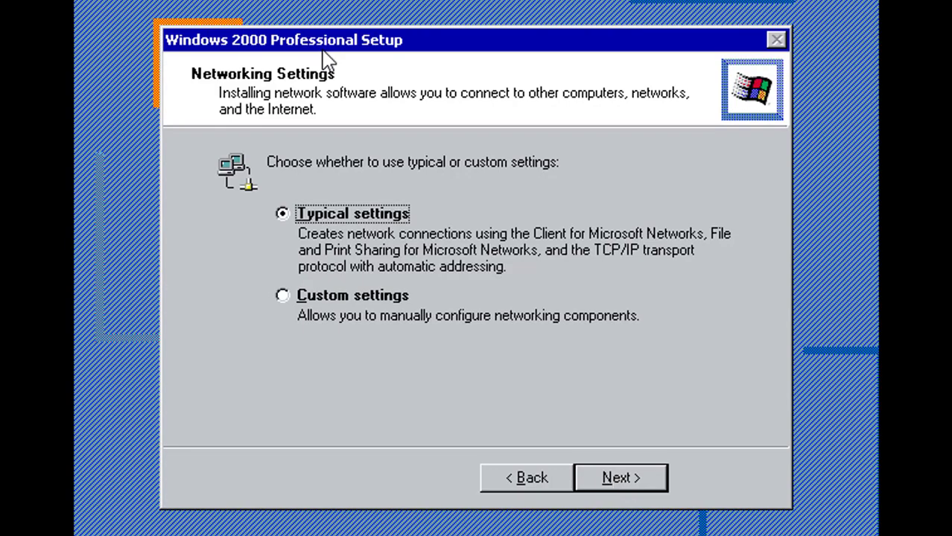
Keep Typical networking and the WORKGROUP workgroup, then finish setup and restart.
left_click(626, 475)
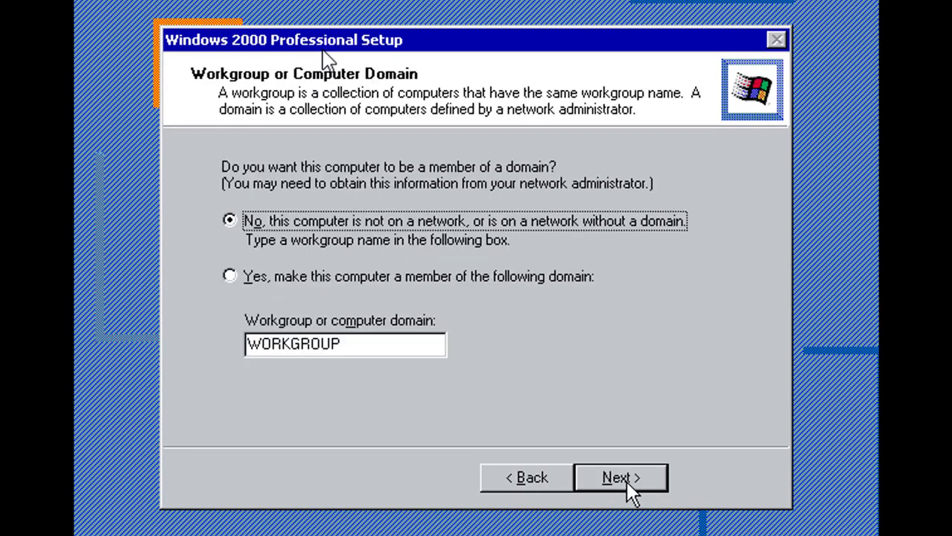
left_click(626, 480)
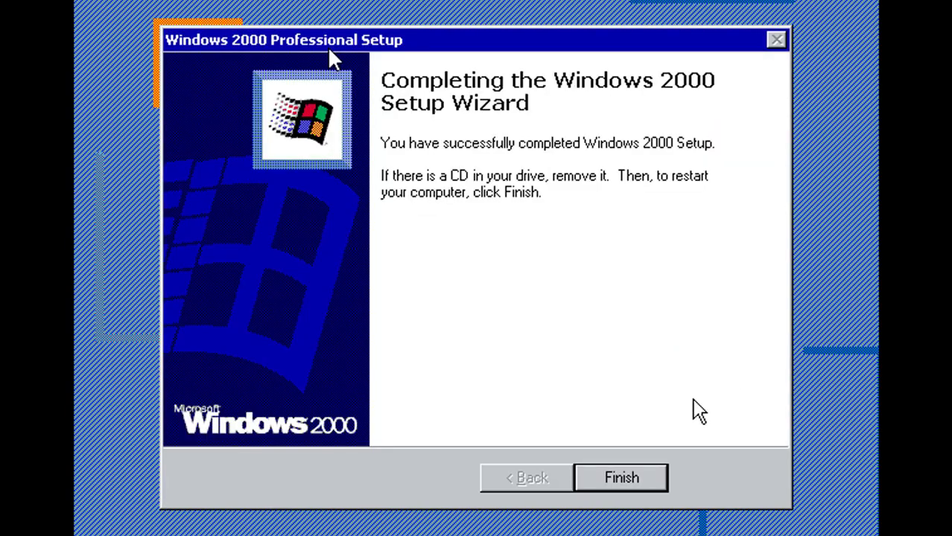
left_click(623, 480)
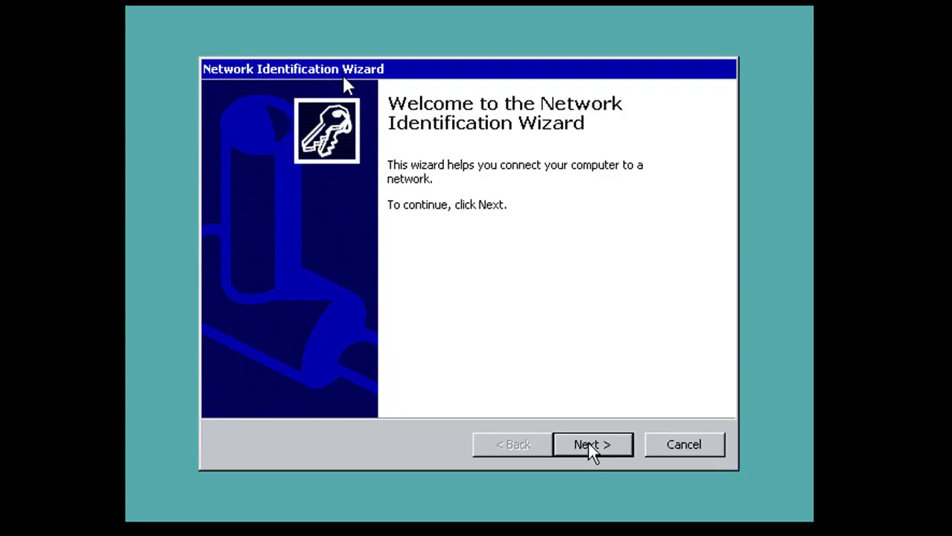
Complete the Network Identification Wizard, keeping automatic logon as the assumed user.
left_click(597, 452)
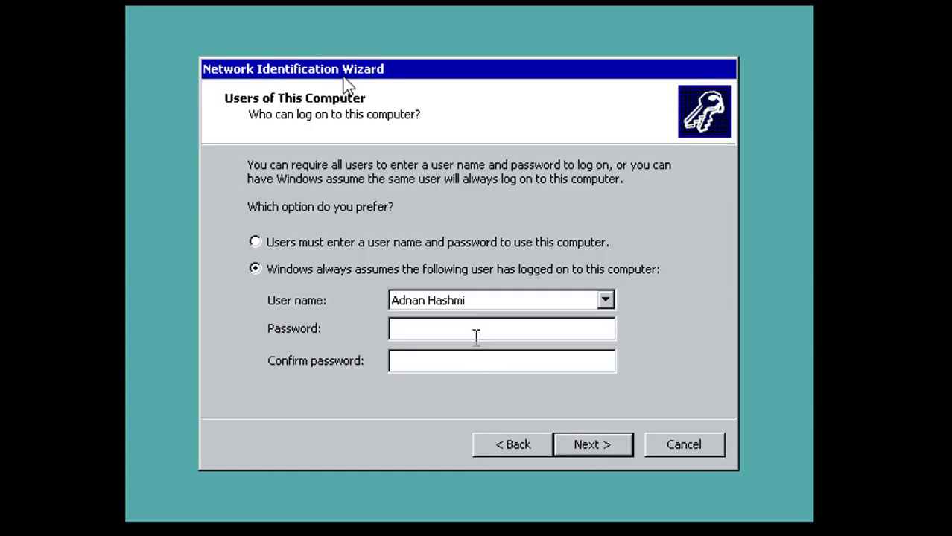
left_click(603, 450)
left_click(601, 455)
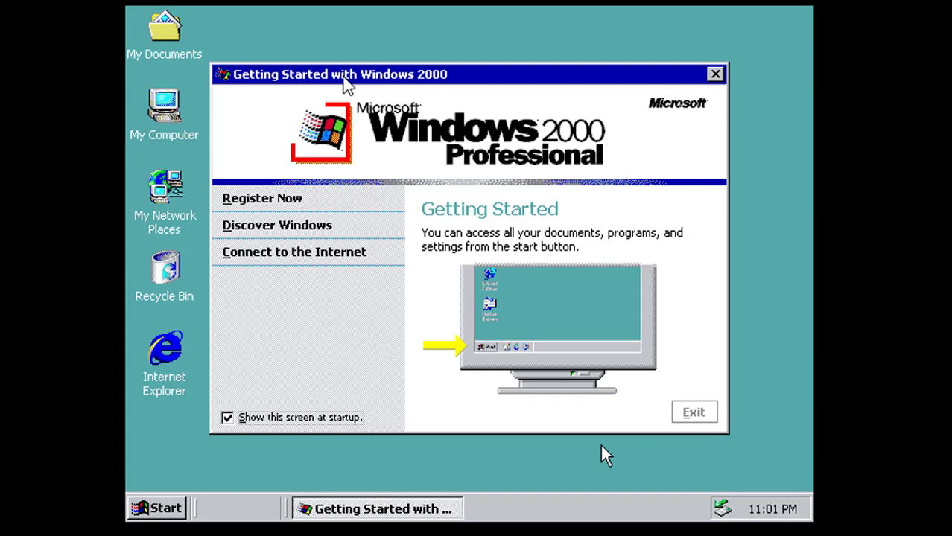
Close Getting Started and choose 3D Text (OpenGL) as the screen saver.
left_click(706, 419)
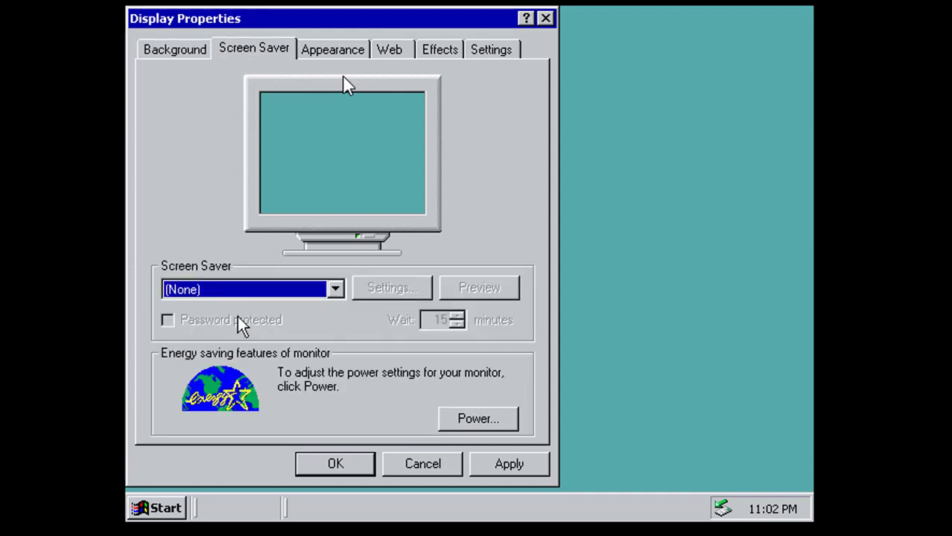
left_click(242, 297)
left_click(235, 376)
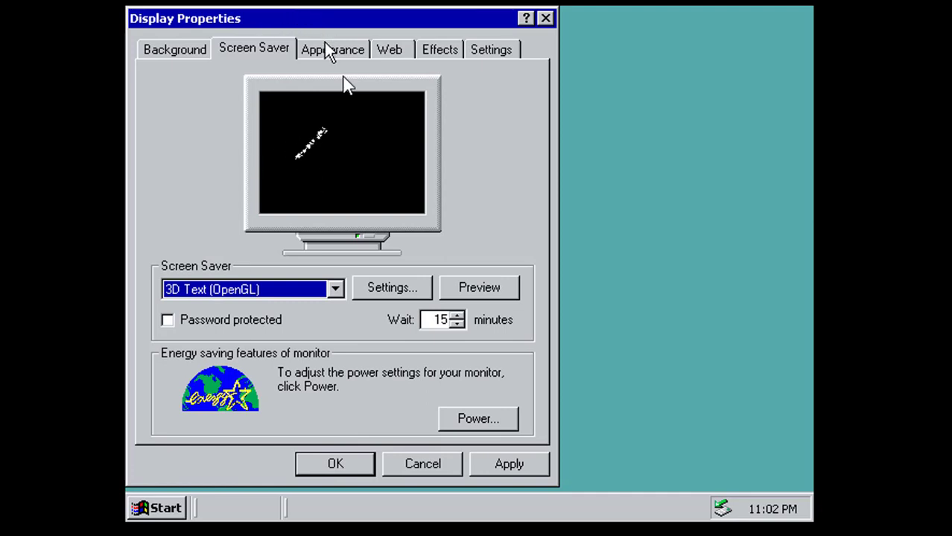
Look through the Appearance, Web, Effects and Settings tabs of Display Properties.
left_click(334, 52)
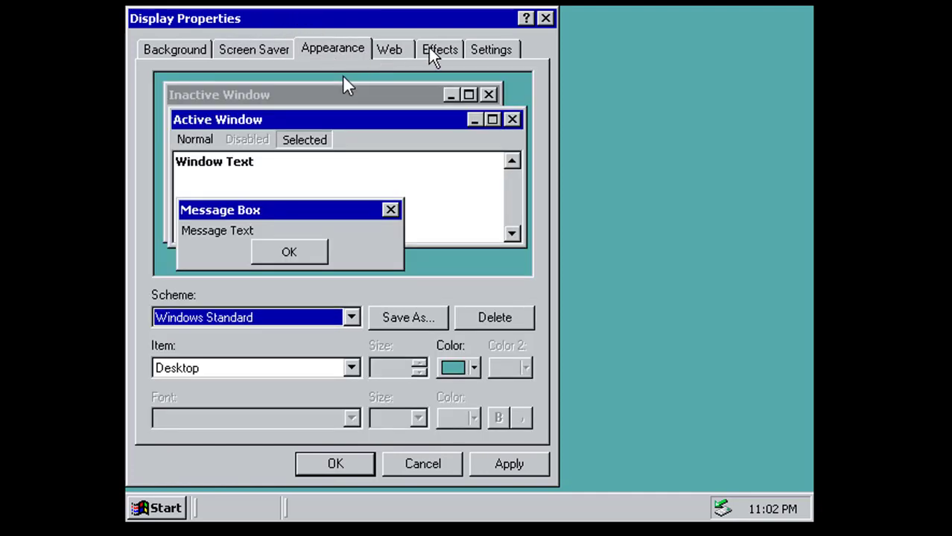
left_click(397, 57)
left_click(435, 54)
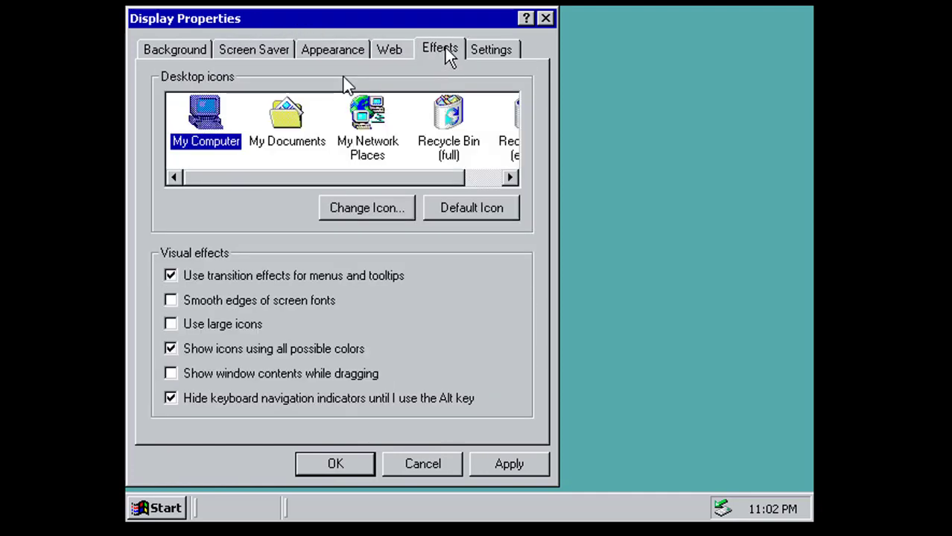
left_click(509, 54)
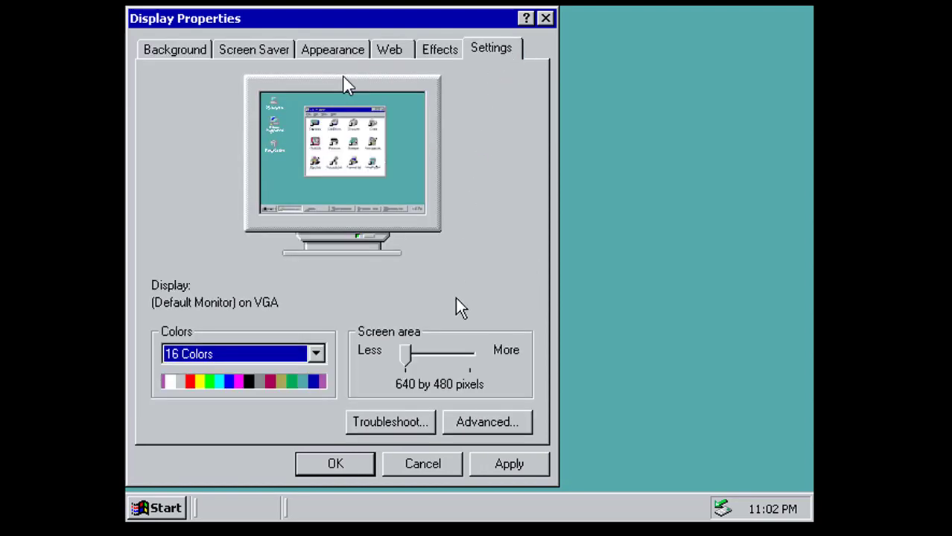